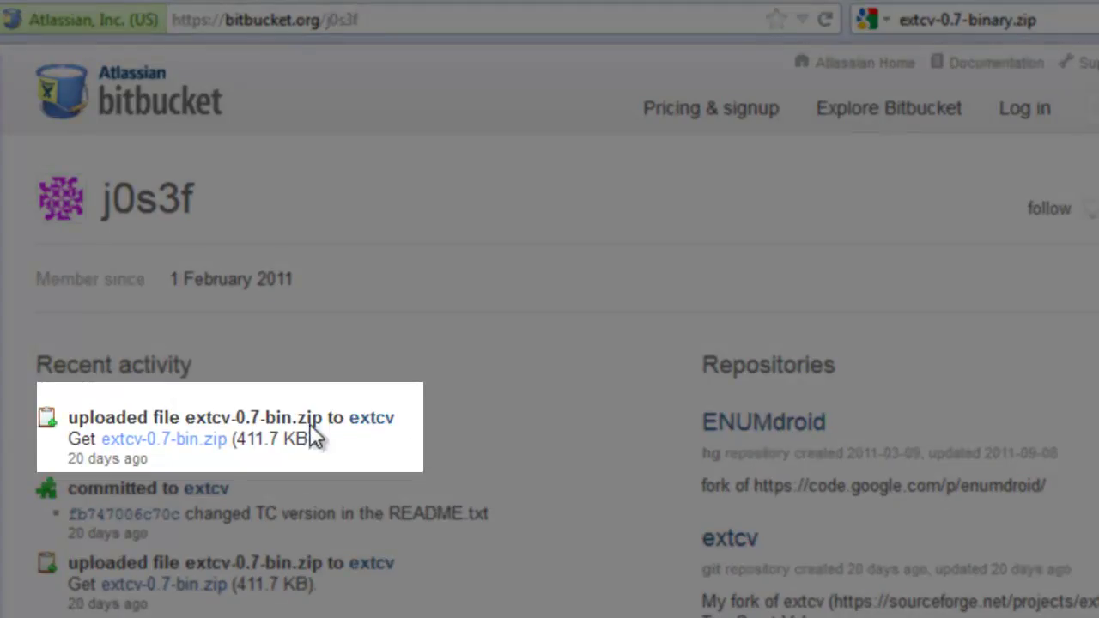
Download the latest extcv-0.7-bin.zip, save it to the SATA320 (H:) drive and close the download list.
click(178, 439)
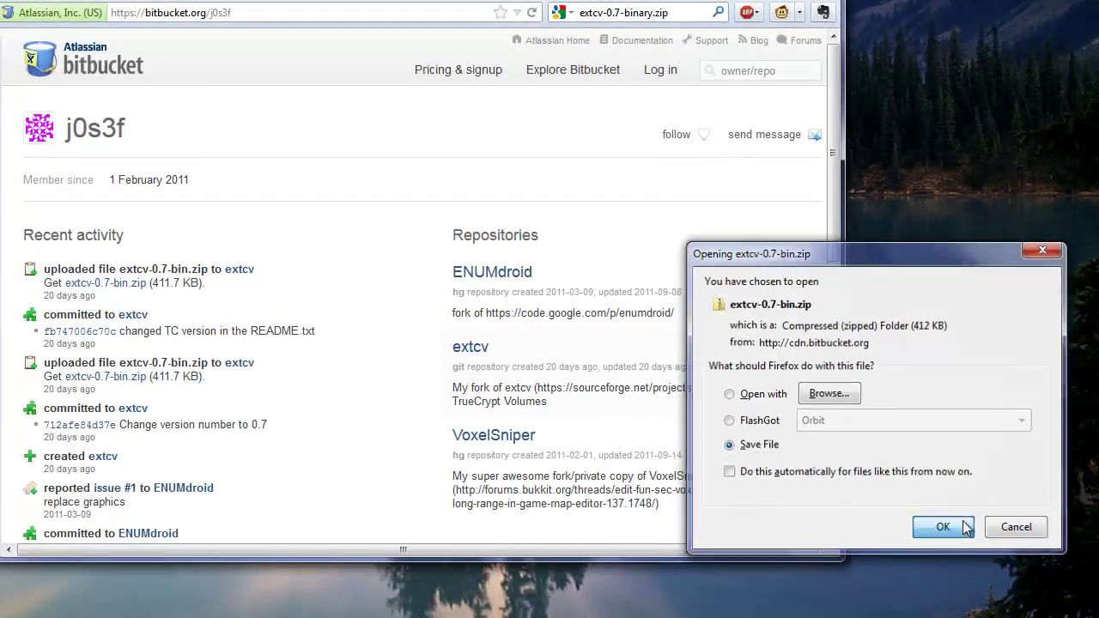
click(943, 527)
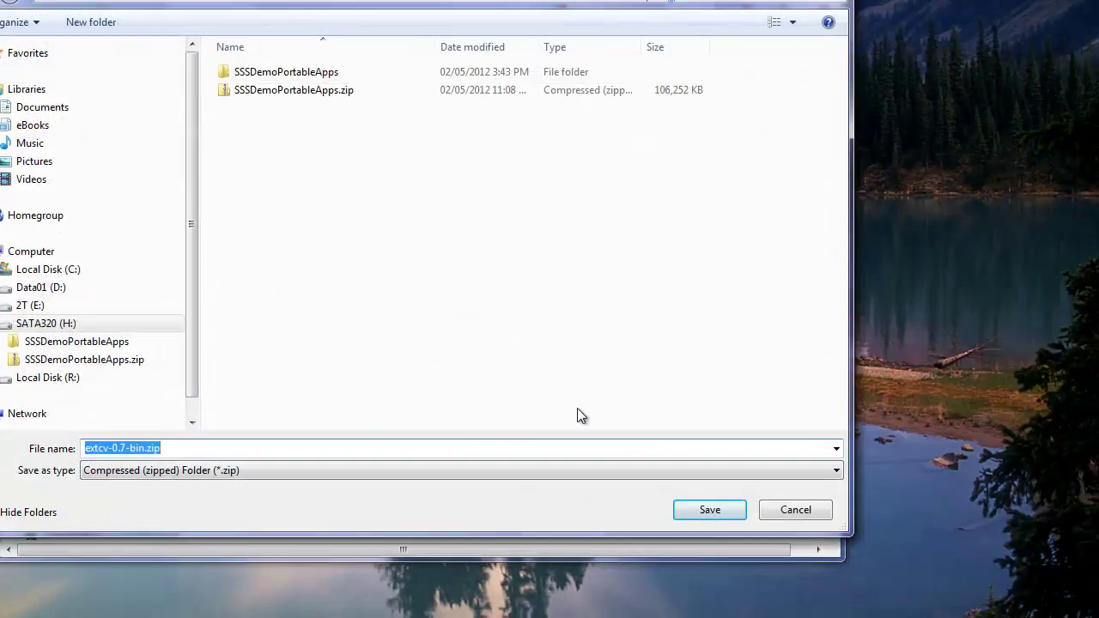
click(730, 510)
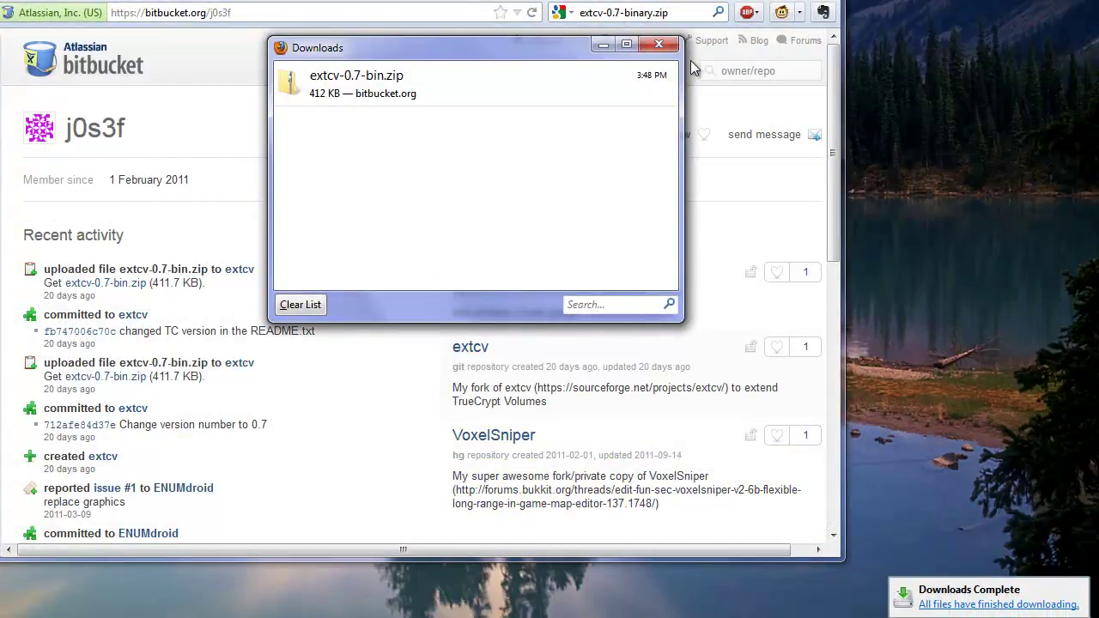
click(659, 44)
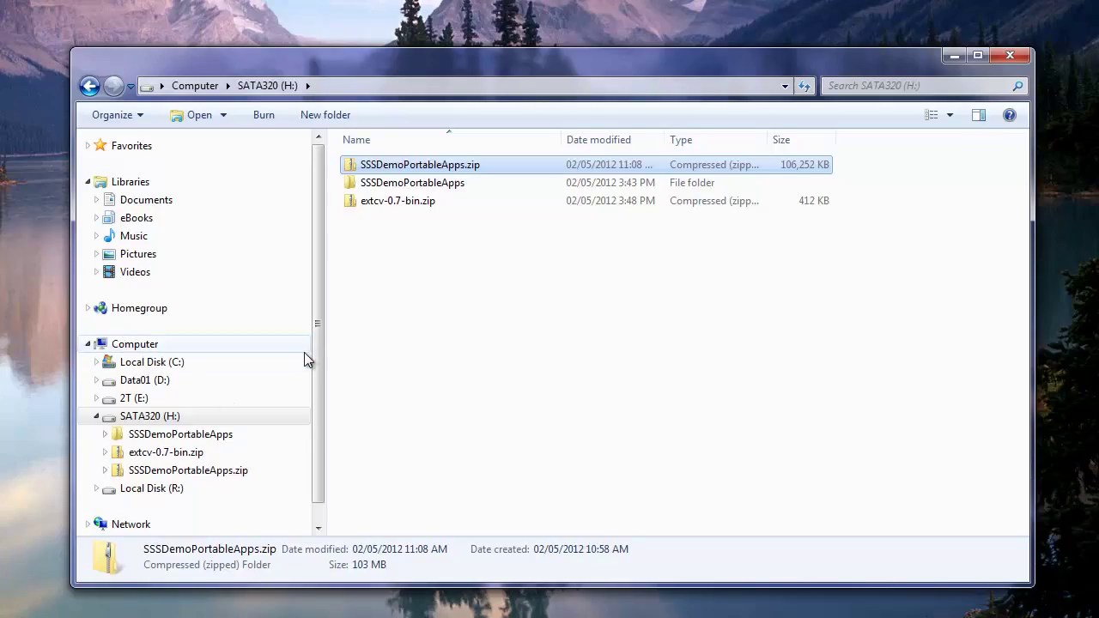
Extract extcv-0.7-bin.zip to H:\extcv-0.7-bin, open the extracted folder and select extcv.exe.
click(423, 205)
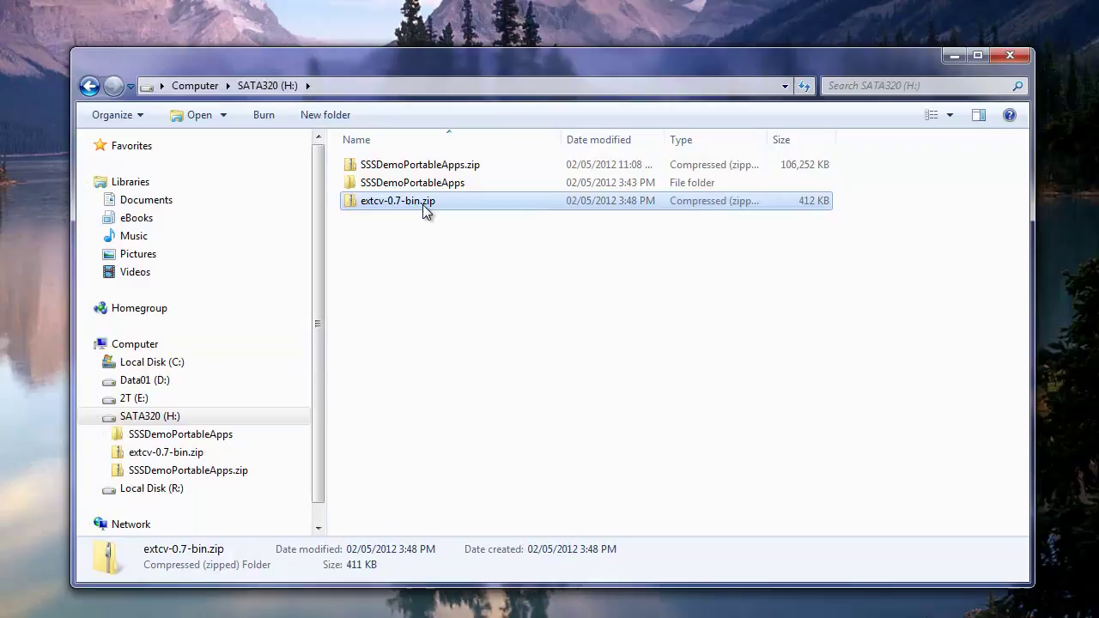
right_click(424, 209)
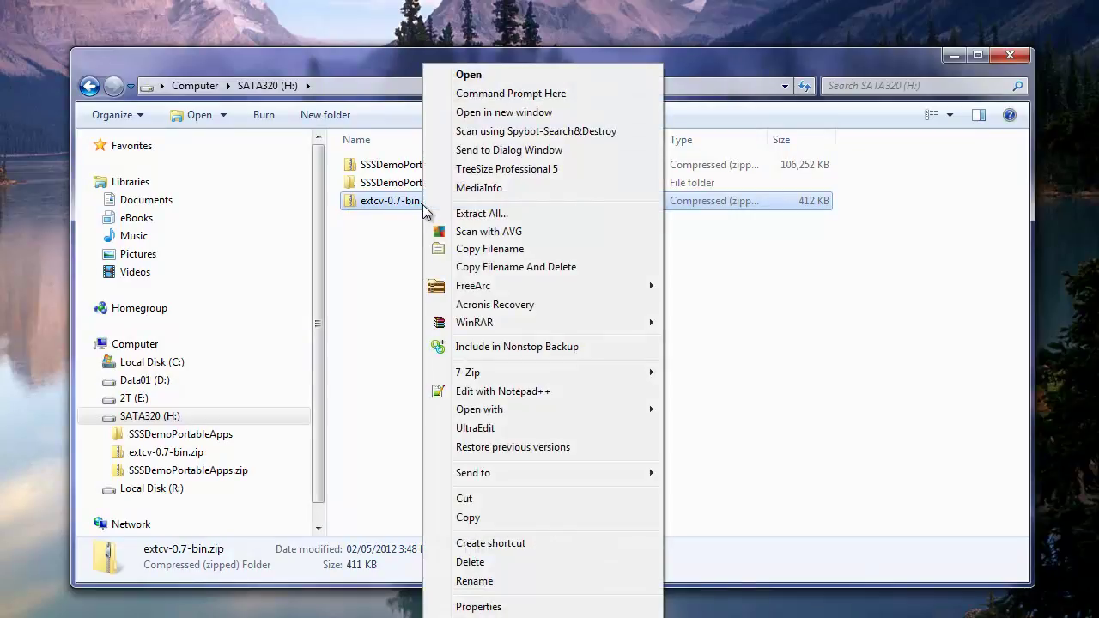
click(472, 213)
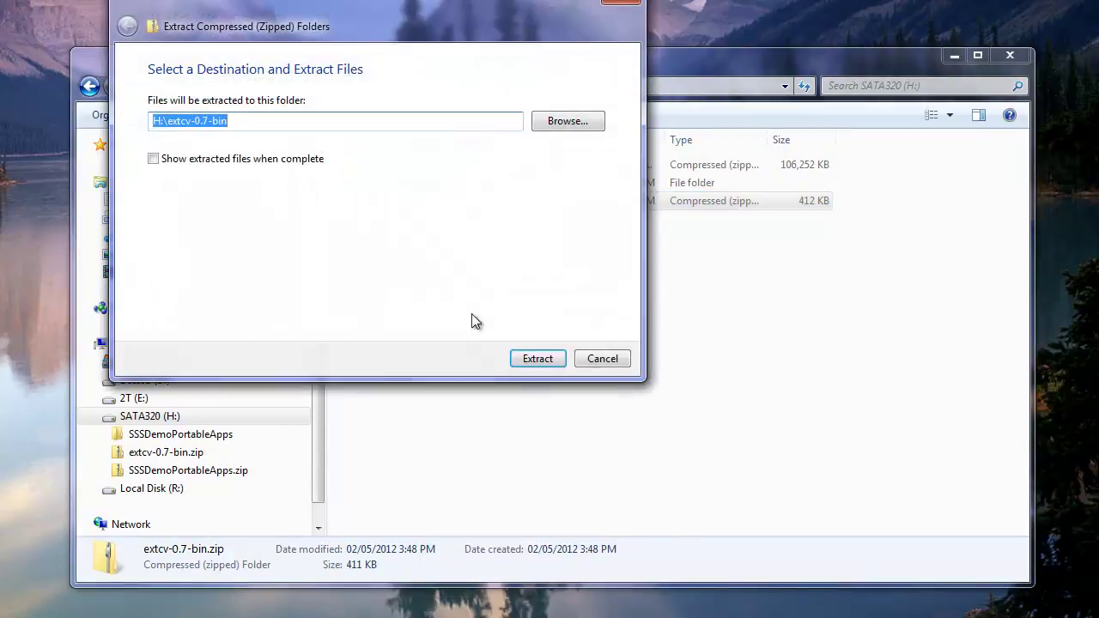
click(532, 358)
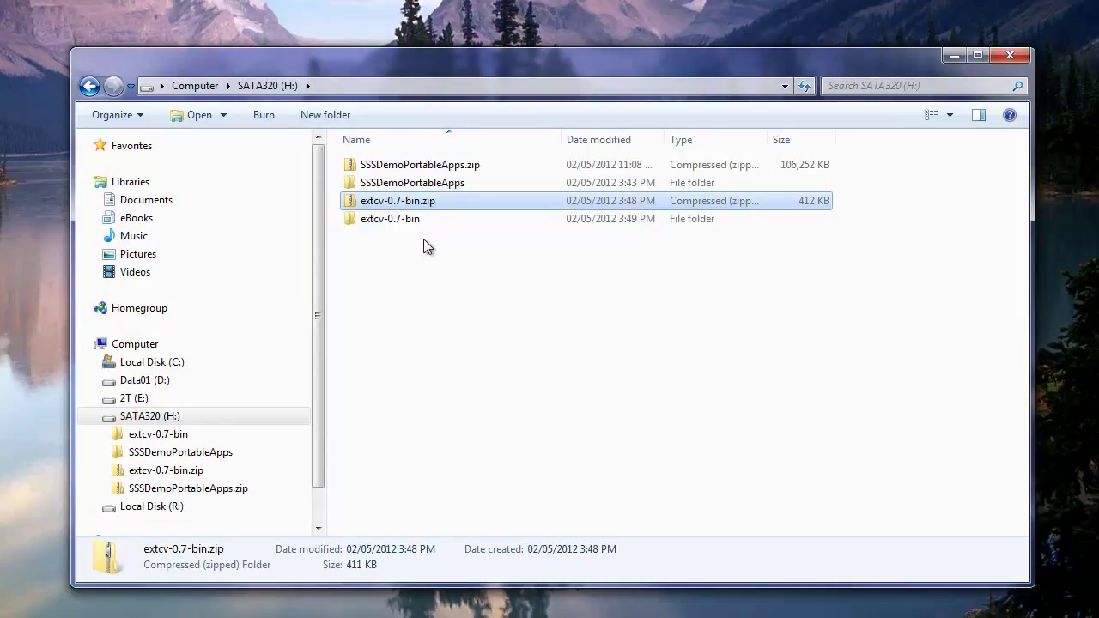
double_click(381, 220)
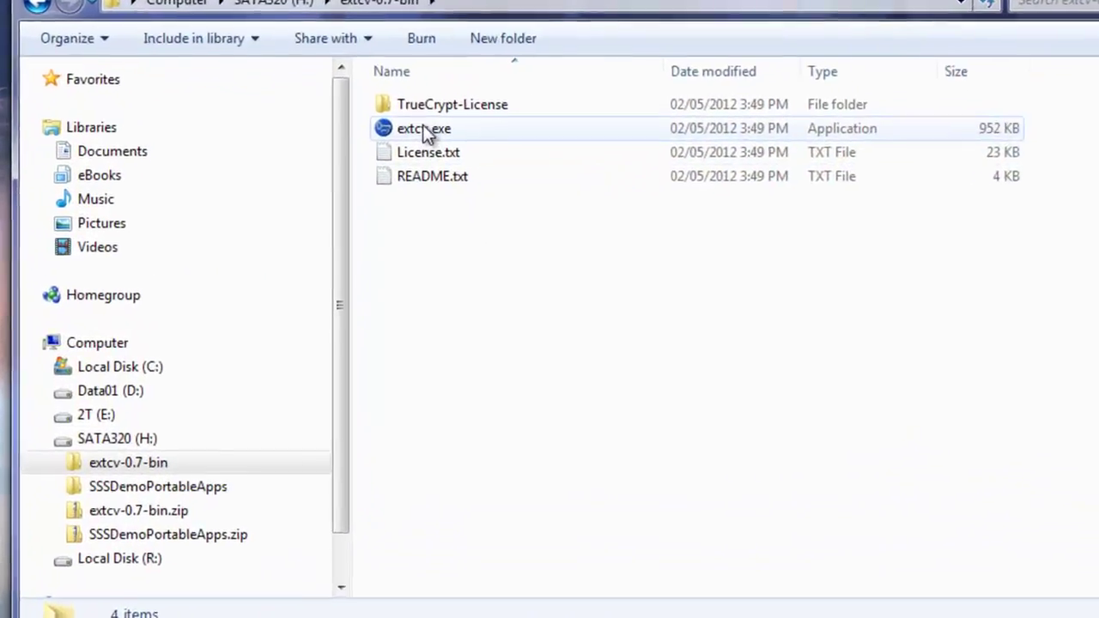
click(383, 176)
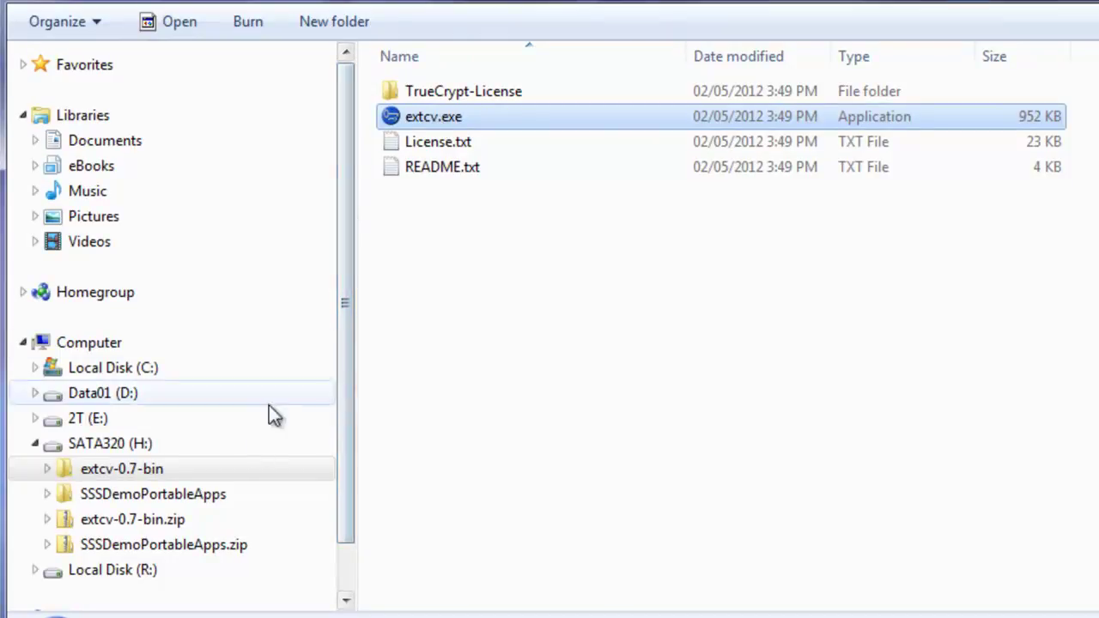
Locate the Portables.tc volume file in SSSDemoPortableApps\Volumes on the SATA320 (H:) drive.
click(121, 444)
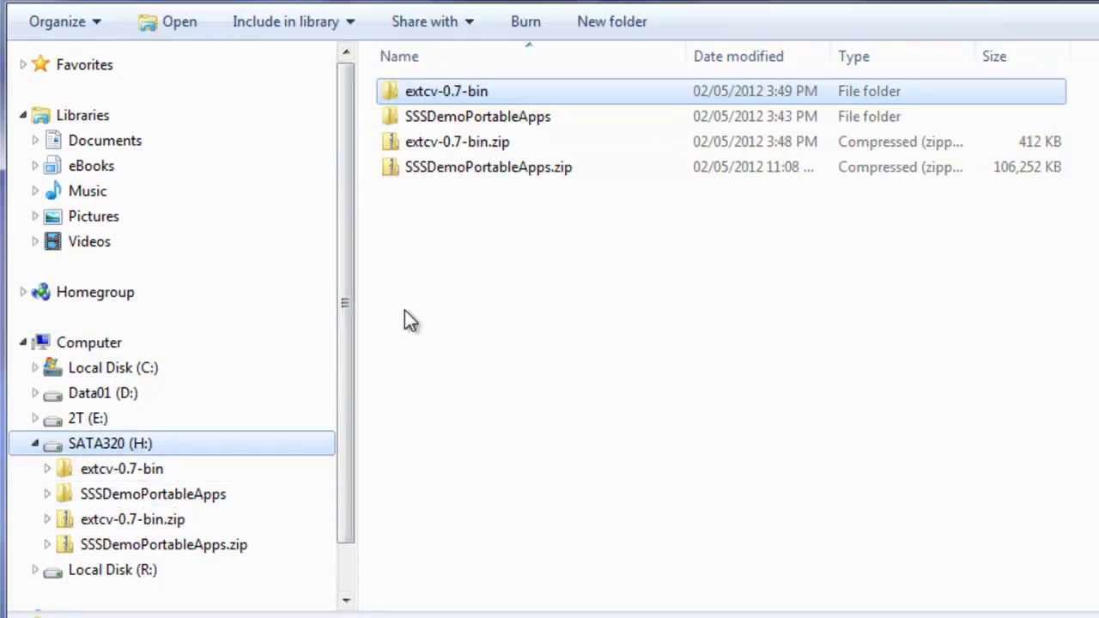
mouse_move(478, 123)
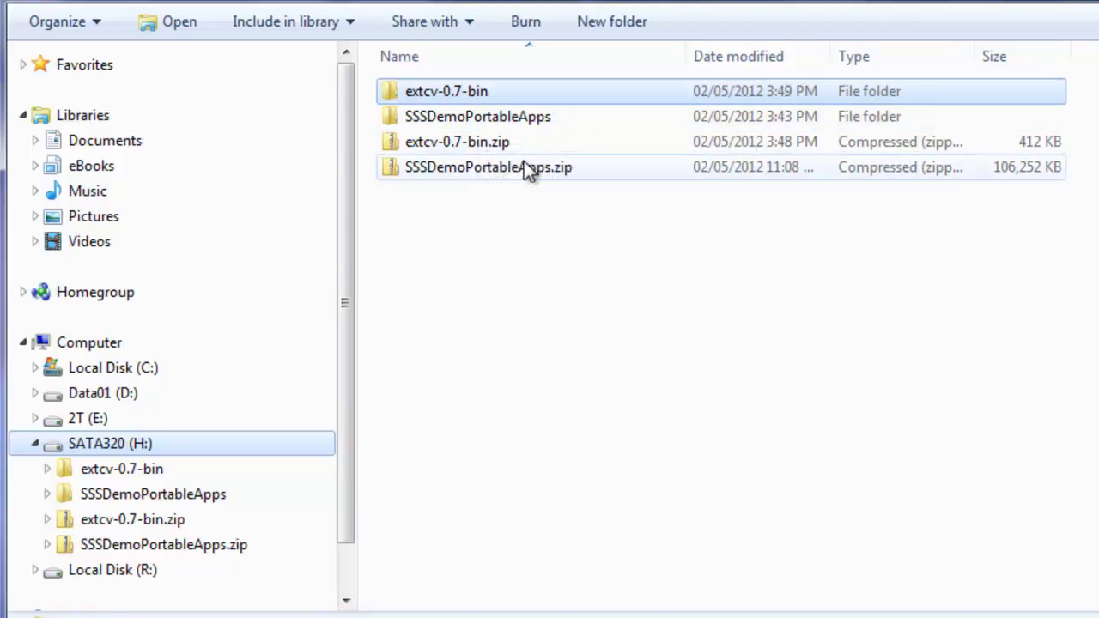
click(499, 174)
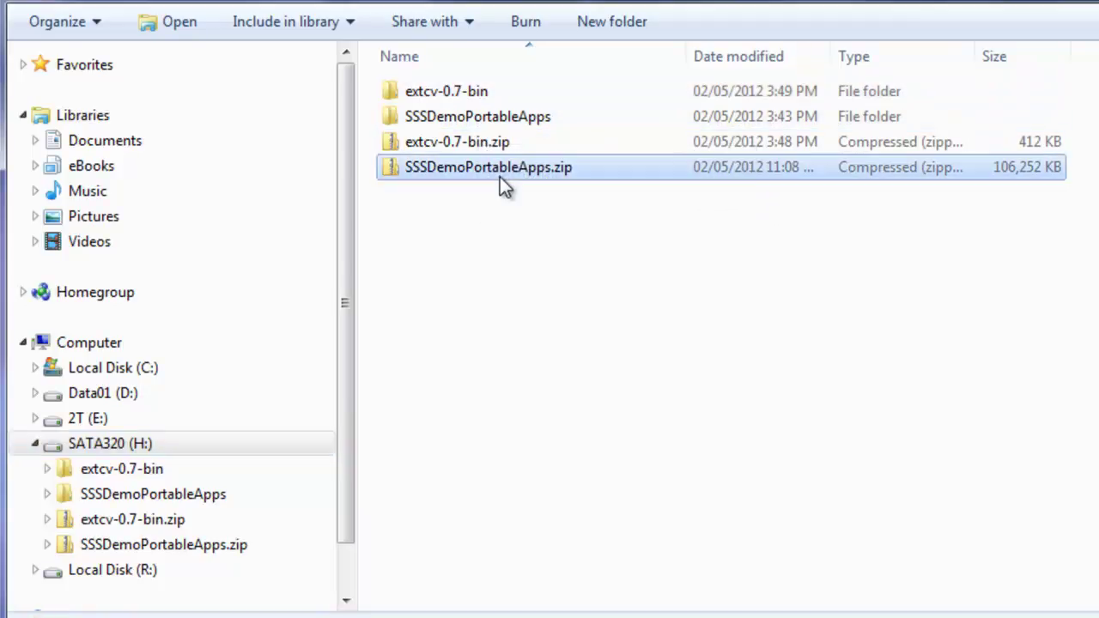
double_click(498, 118)
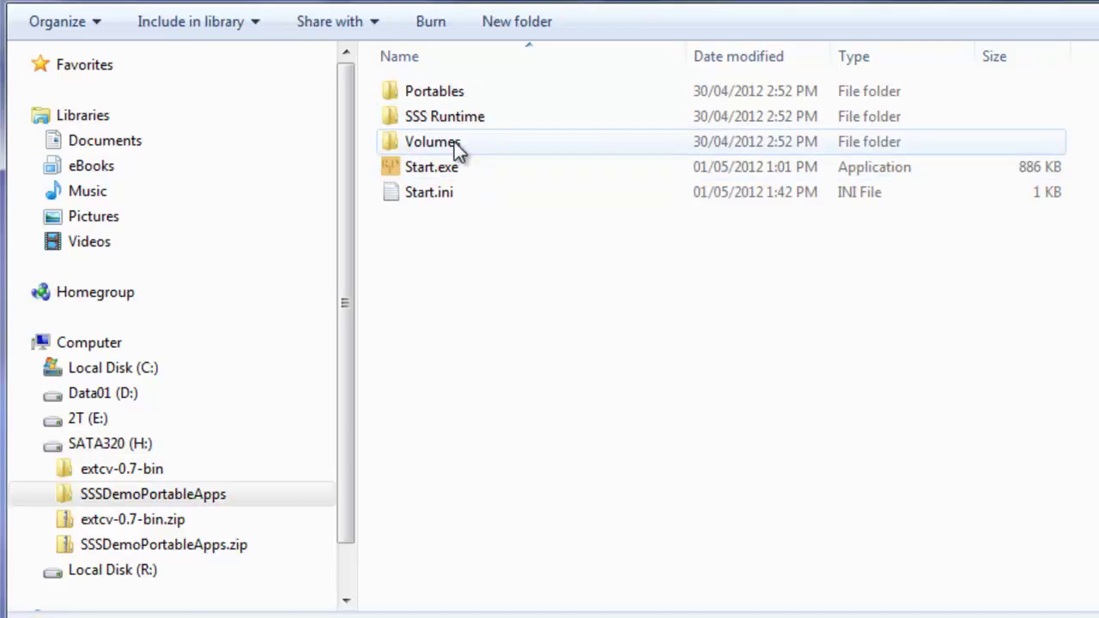
double_click(454, 141)
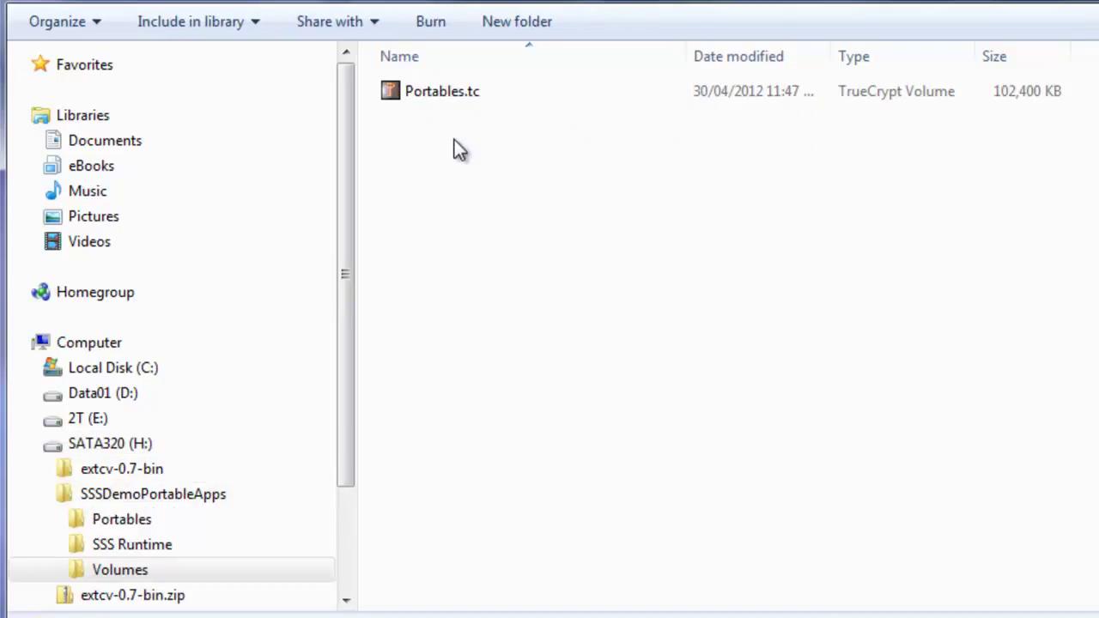
click(439, 92)
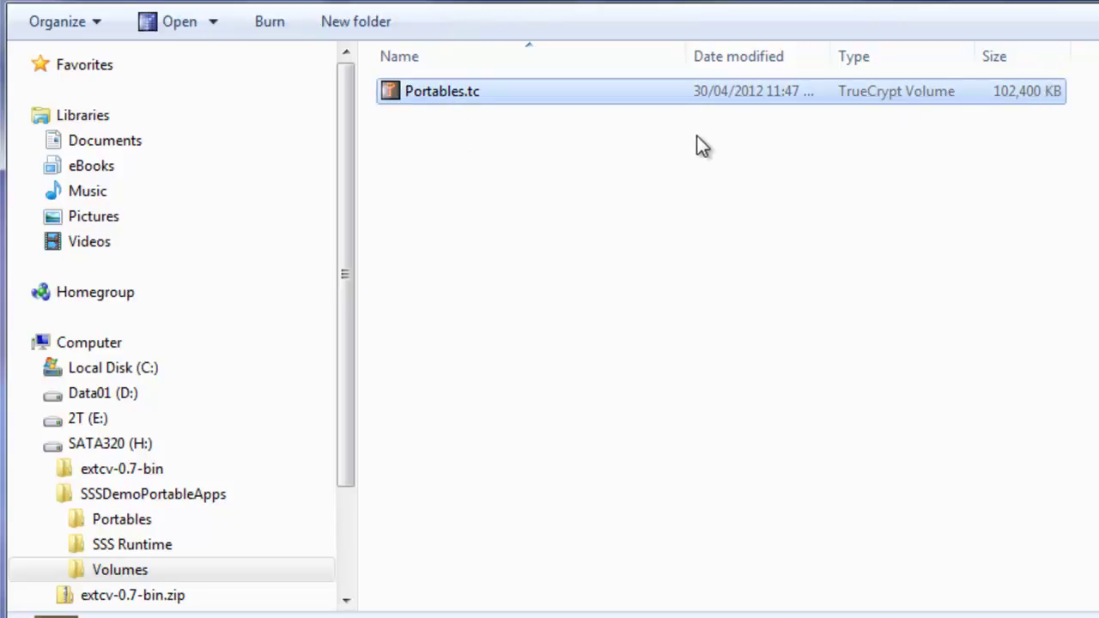
Run extcv.exe from H:\extcv-0.7-bin, turning off the option to always ask before opening this file.
click(364, 3)
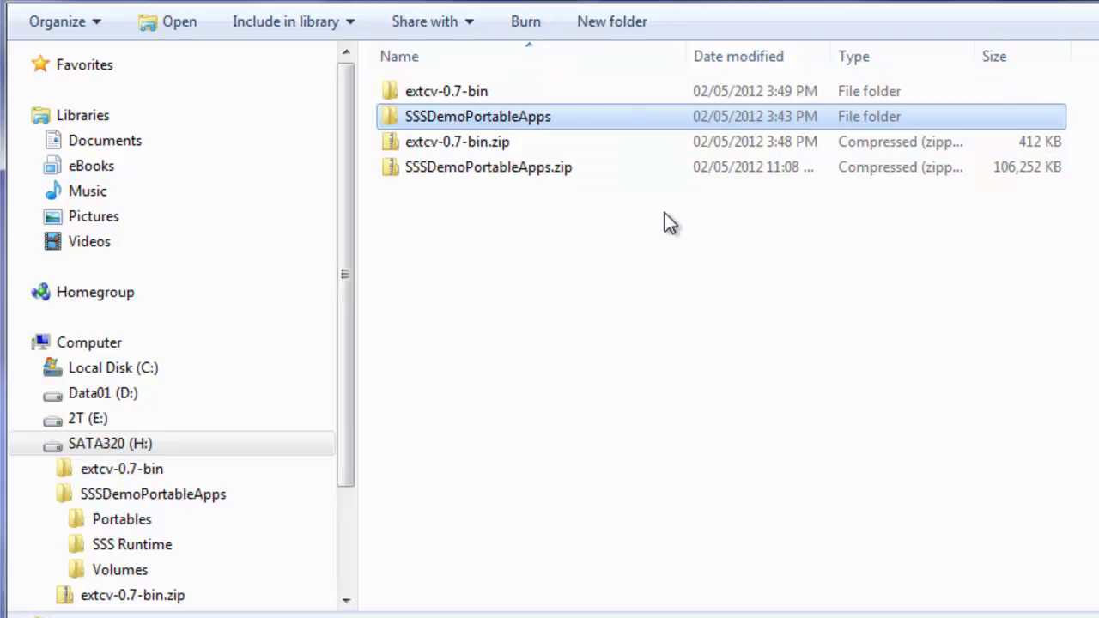
double_click(444, 97)
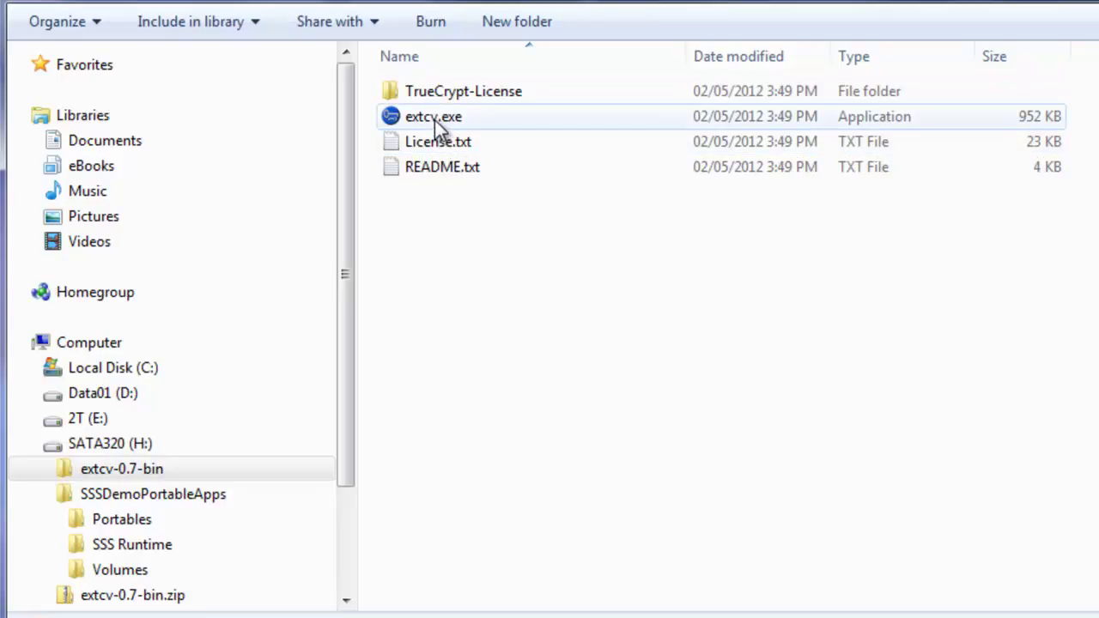
double_click(434, 120)
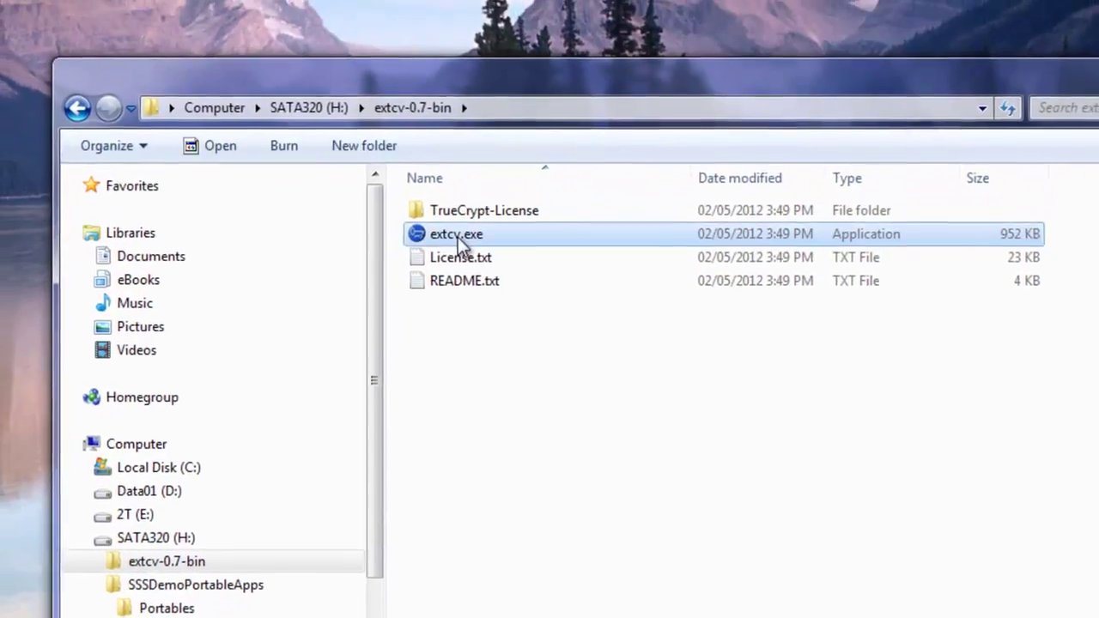
click(387, 313)
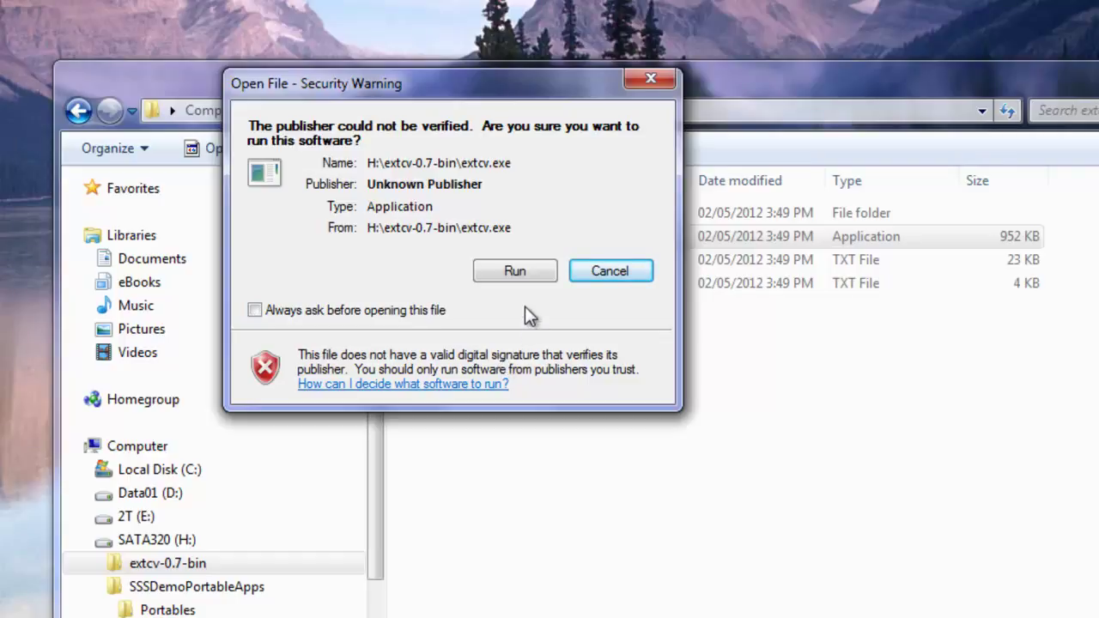
click(523, 269)
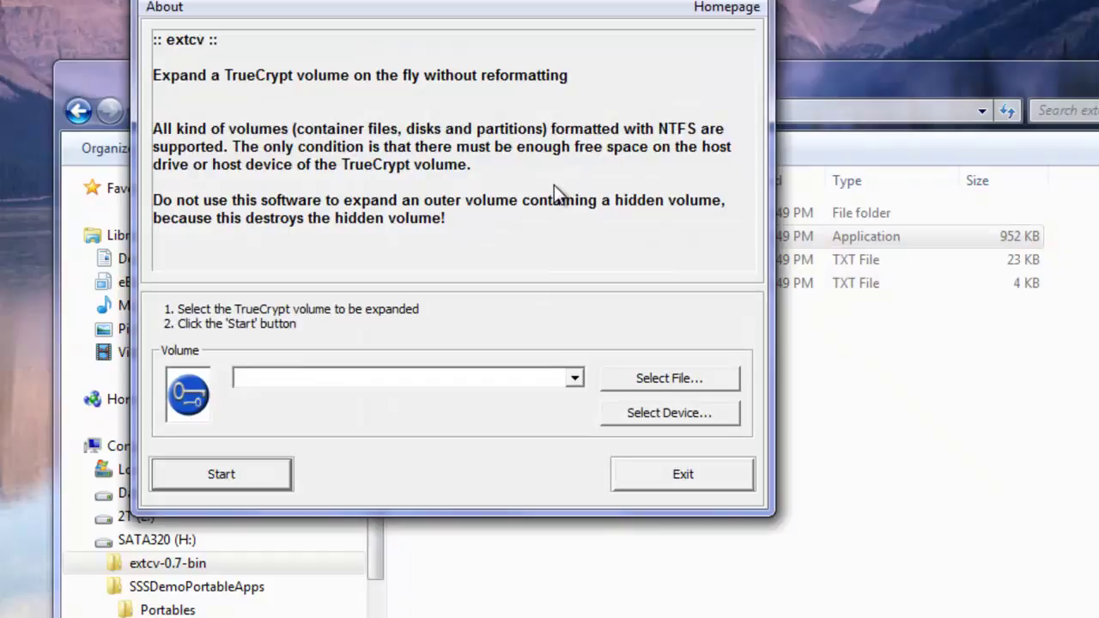
drag(531, 1, 677, 75)
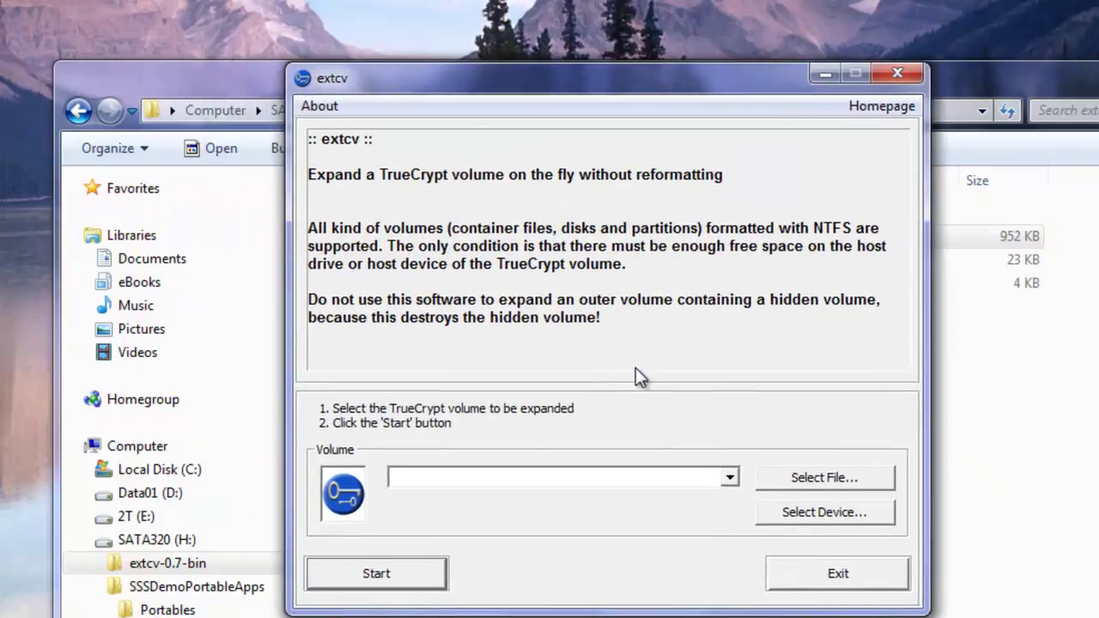
Choose H:\SSSDemoPortableApps\Volumes\Portables.tc as the TrueCrypt volume to expand.
click(833, 479)
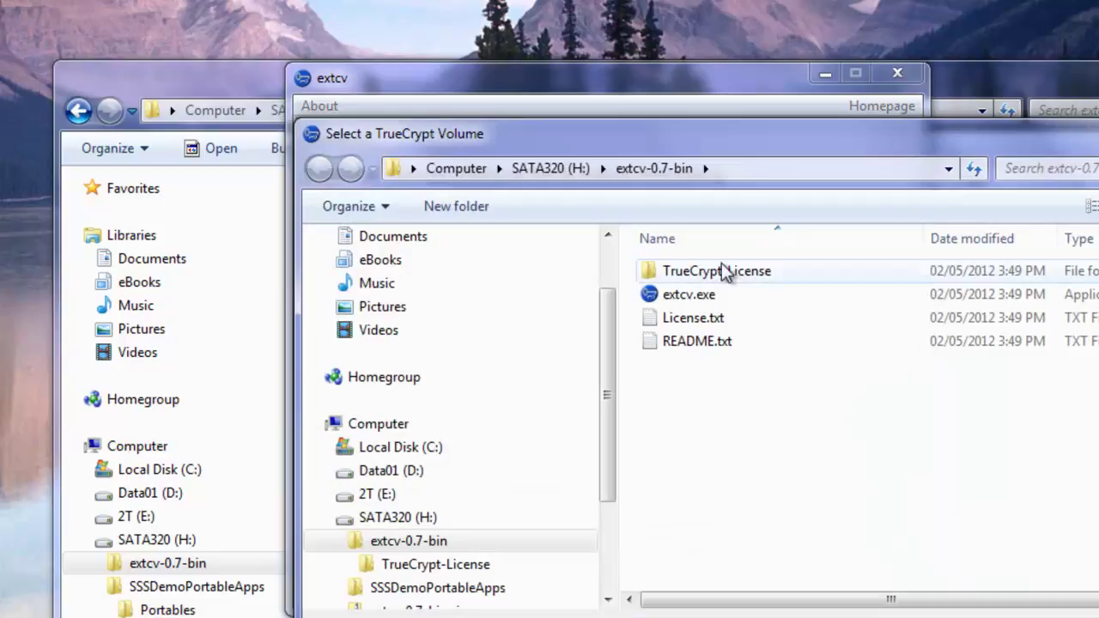
click(560, 171)
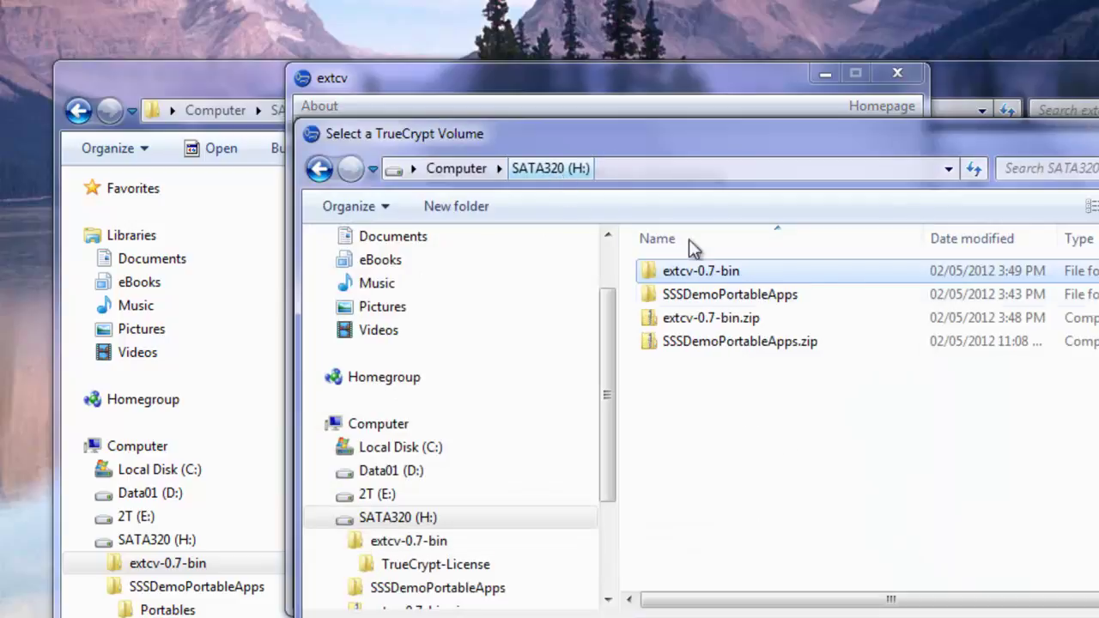
double_click(765, 298)
double_click(712, 319)
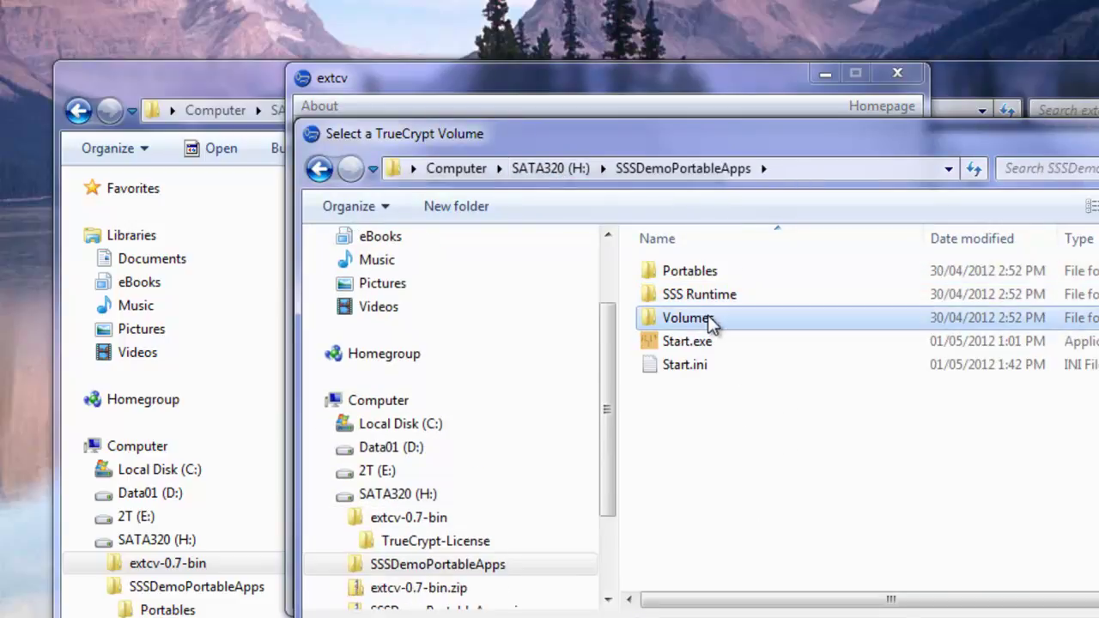
click(705, 280)
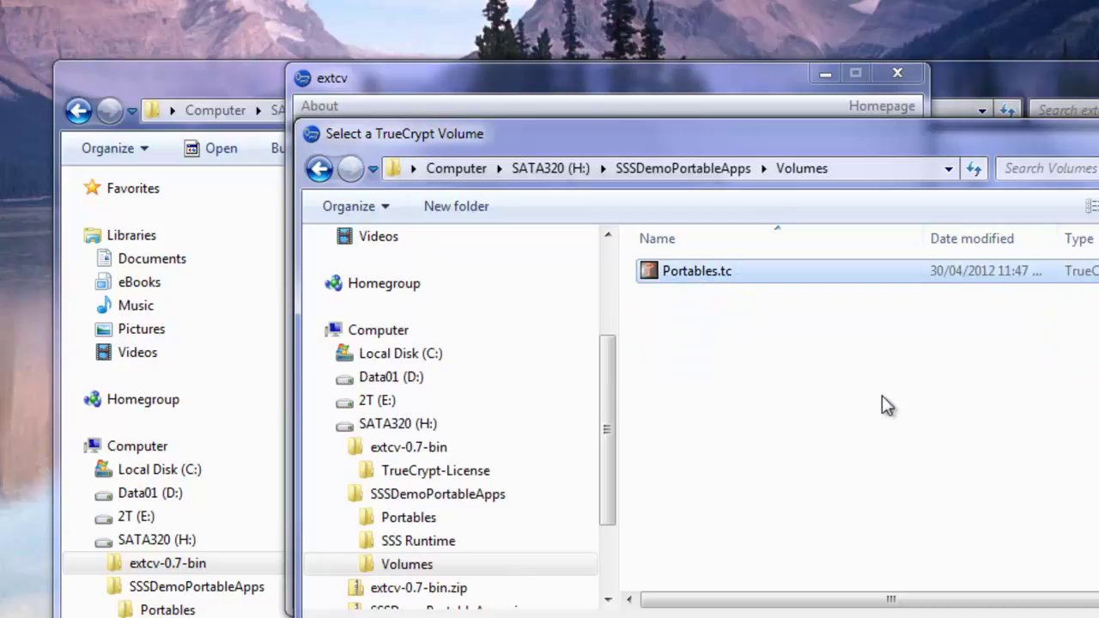
key(Return)
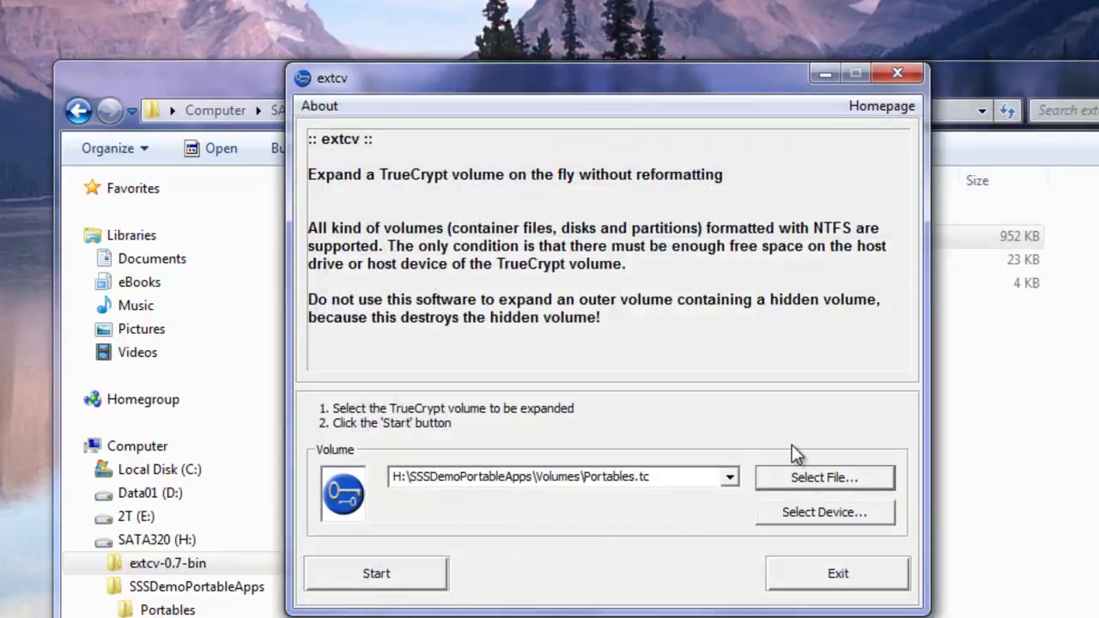
Start the expansion, state that the volume does not contain a hidden volume, and submit the volume password with its display enabled.
click(416, 575)
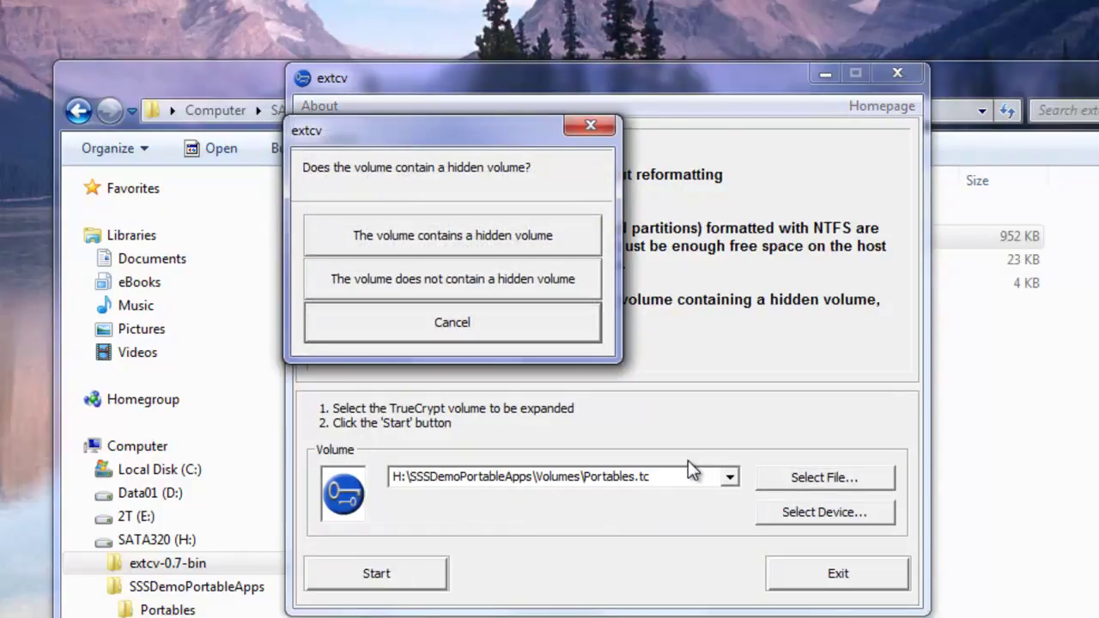
click(435, 285)
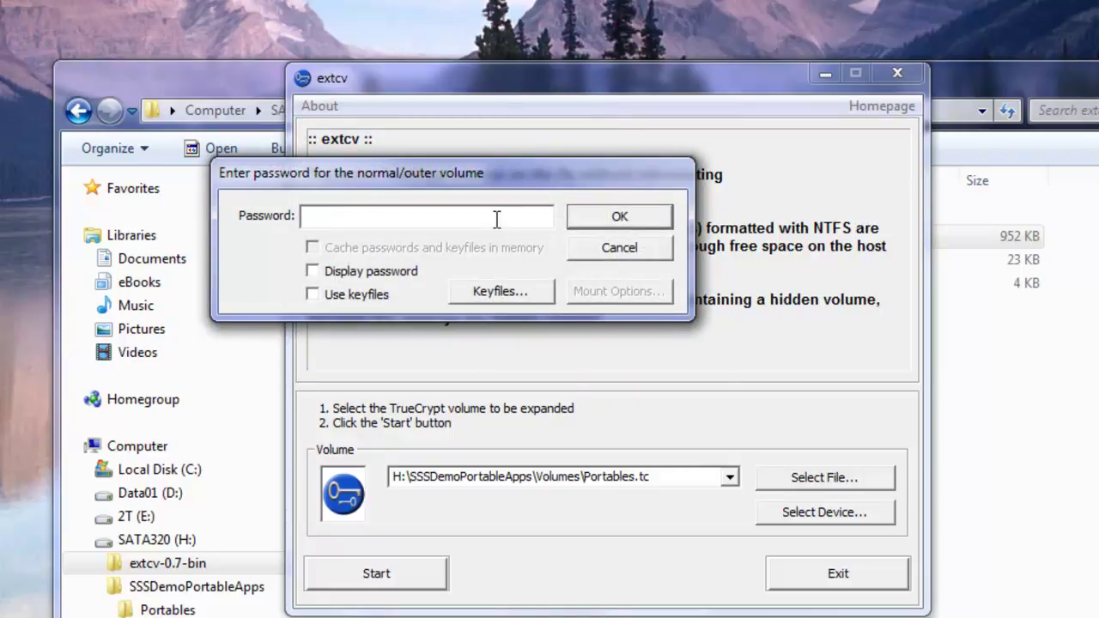
text(*********)
click(378, 271)
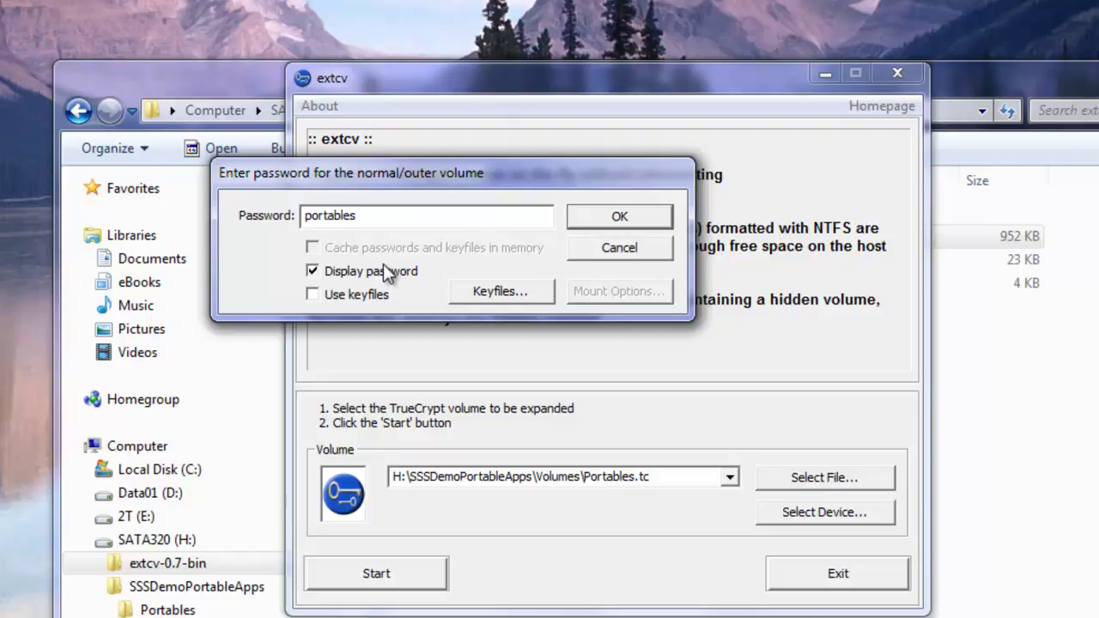
click(598, 217)
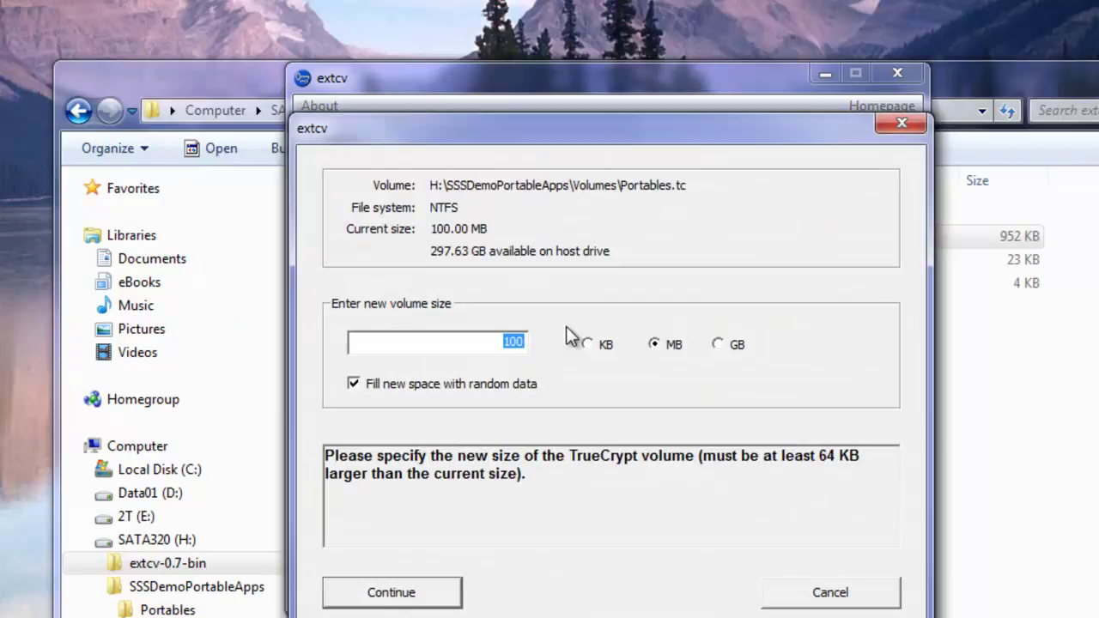
Expand the volume to a new size of 1 GB with random data filling the new space, and exit extcv.
click(728, 344)
text(1)
click(430, 598)
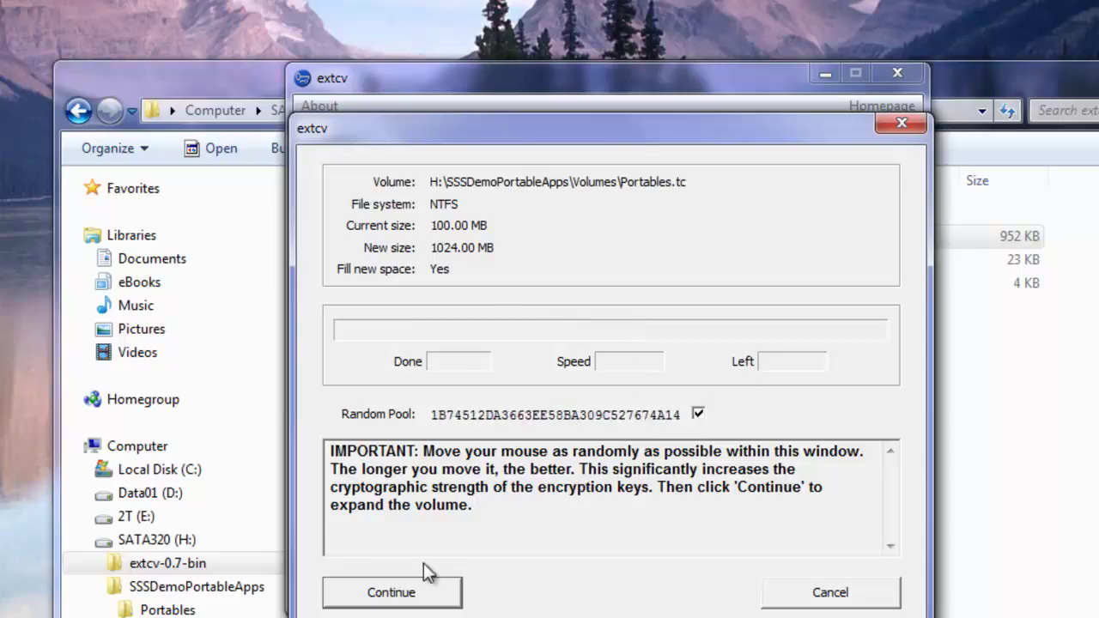
click(397, 592)
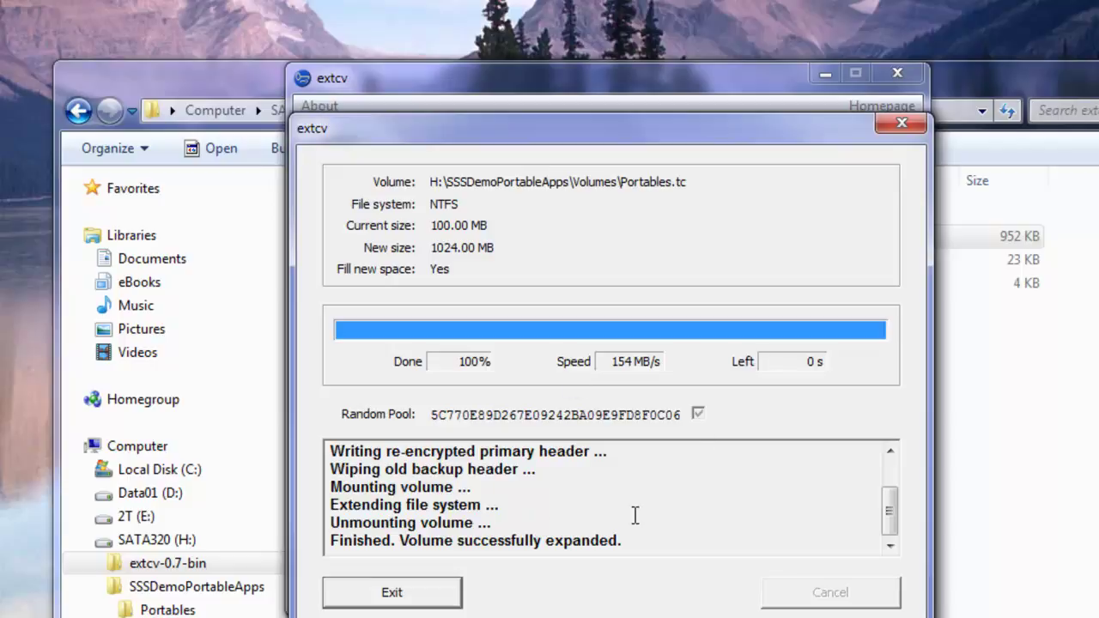
click(449, 596)
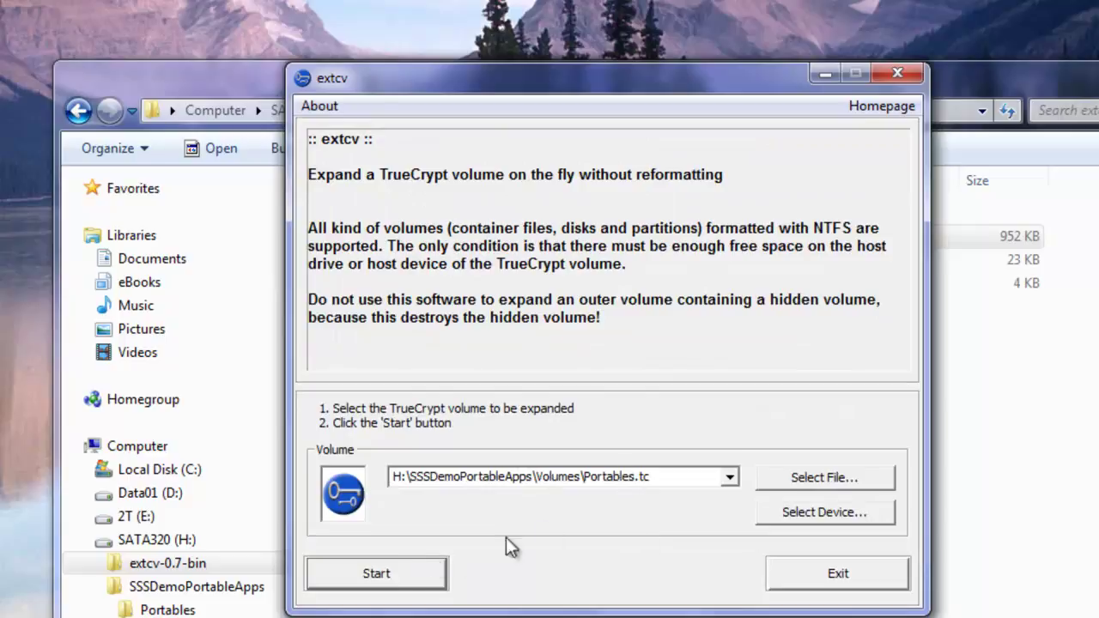
click(780, 580)
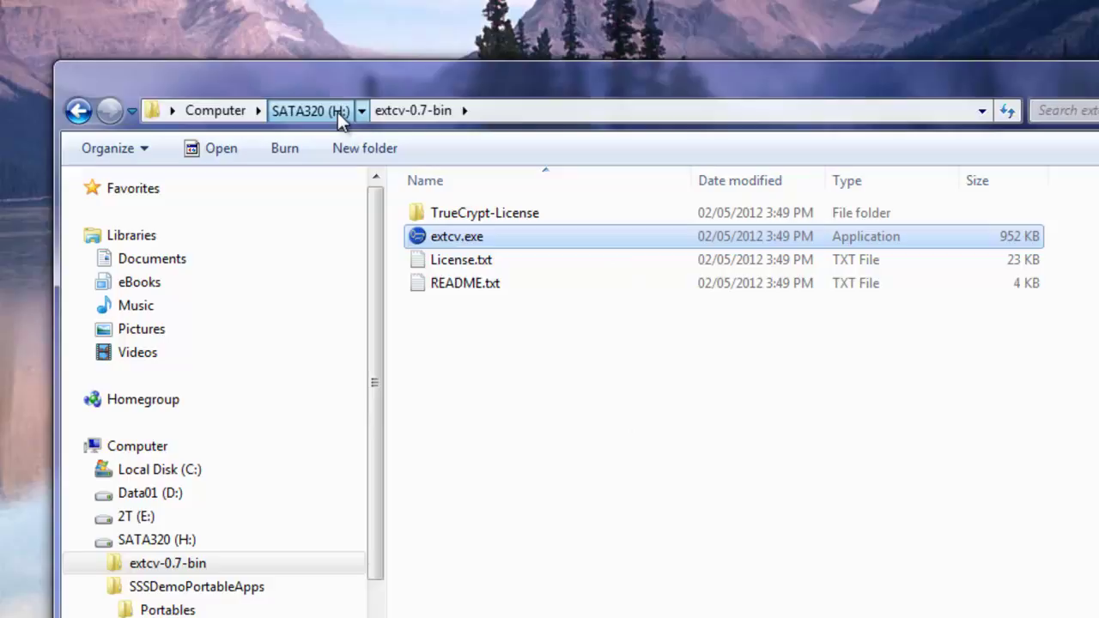
Check the size of the expanded Portables.tc file in H:\SSSDemoPortableApps\Volumes.
click(311, 110)
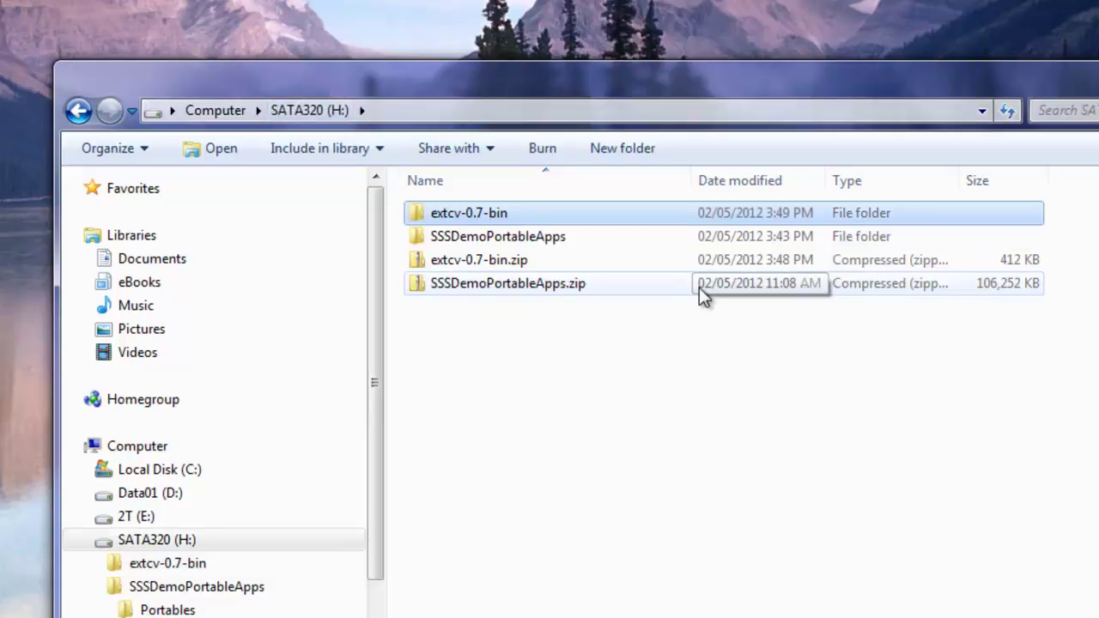
double_click(515, 239)
click(472, 261)
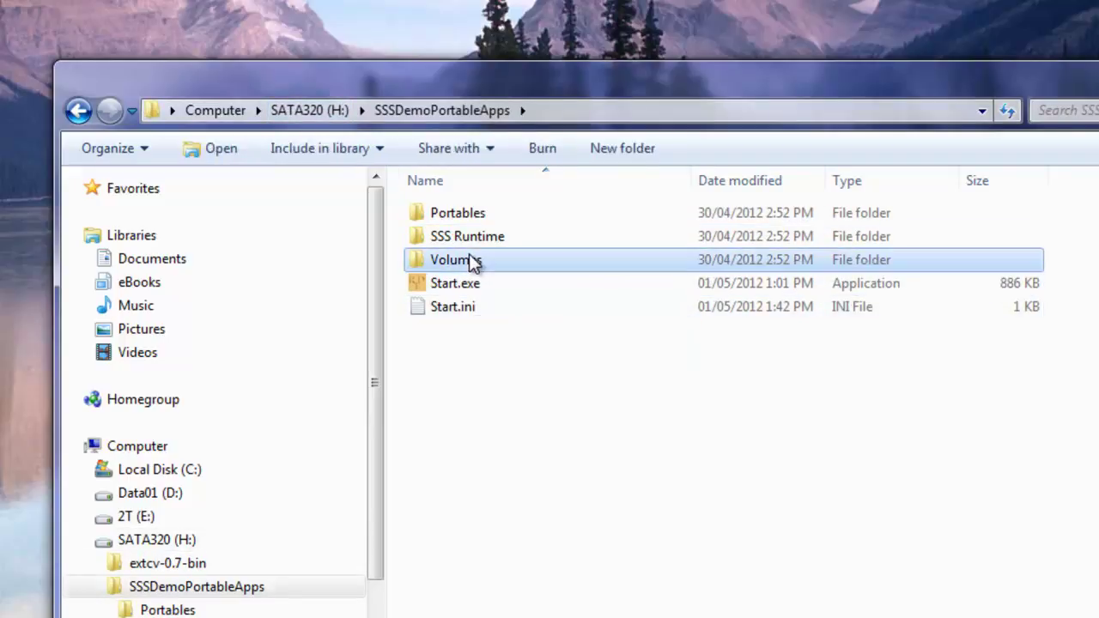
double_click(472, 262)
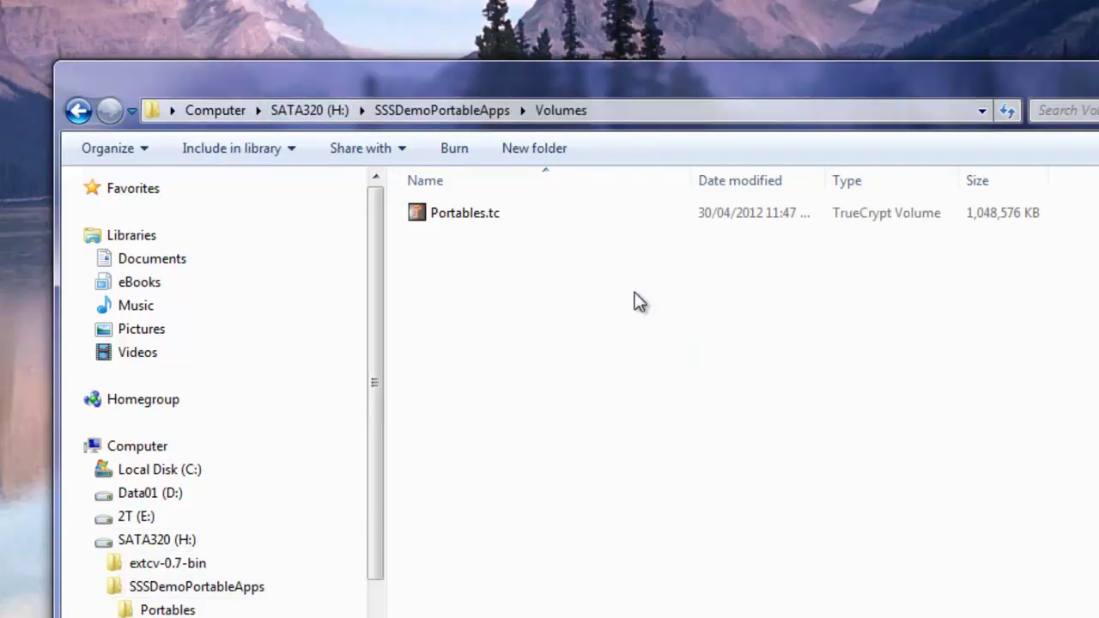
click(478, 221)
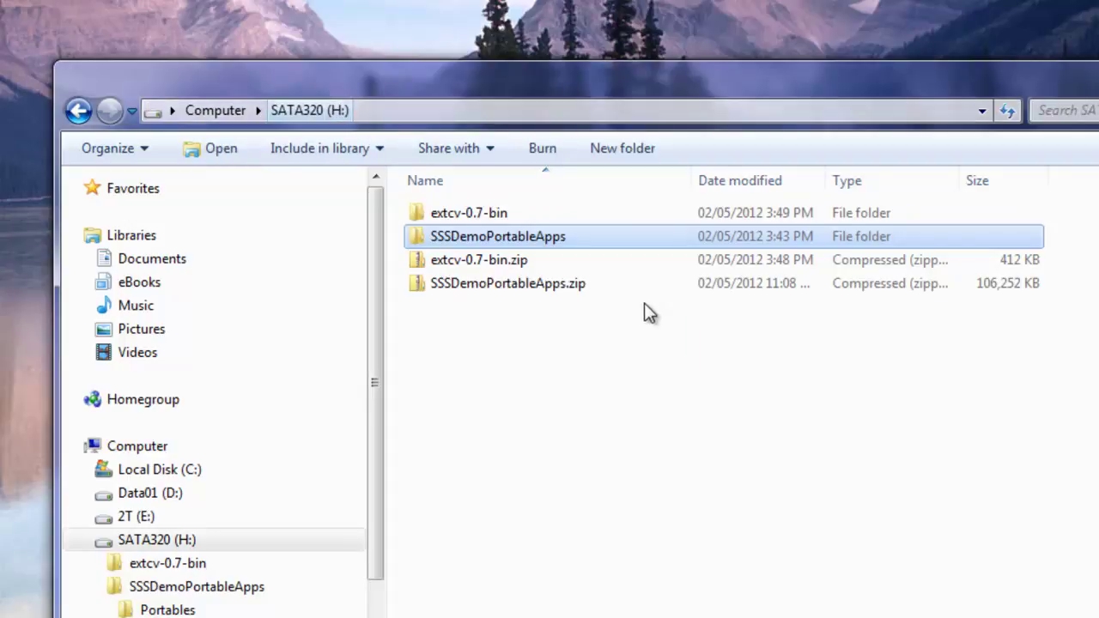
Run Start.exe from H:\SSSDemoPortableApps and submit the Portables.tc volume password with its display enabled.
double_click(491, 242)
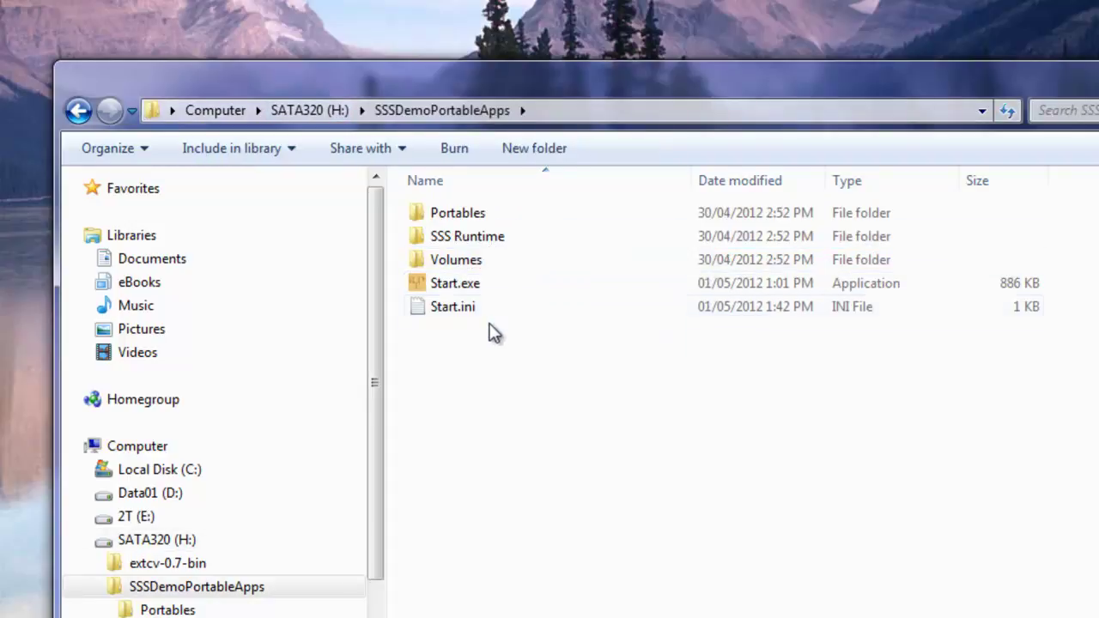
click(459, 285)
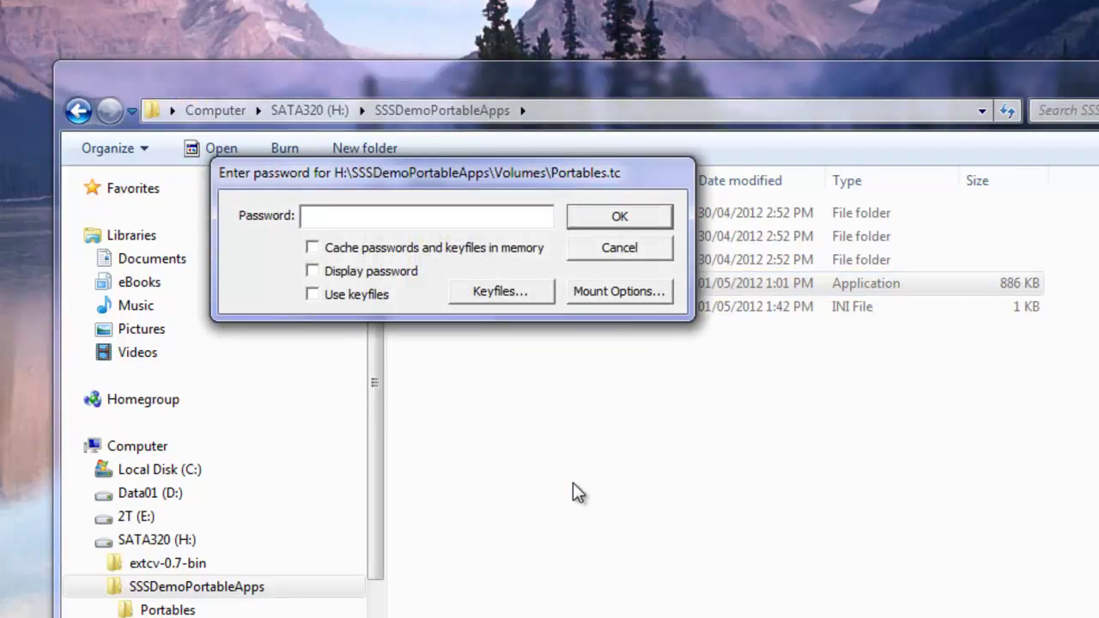
text(*********)
click(356, 271)
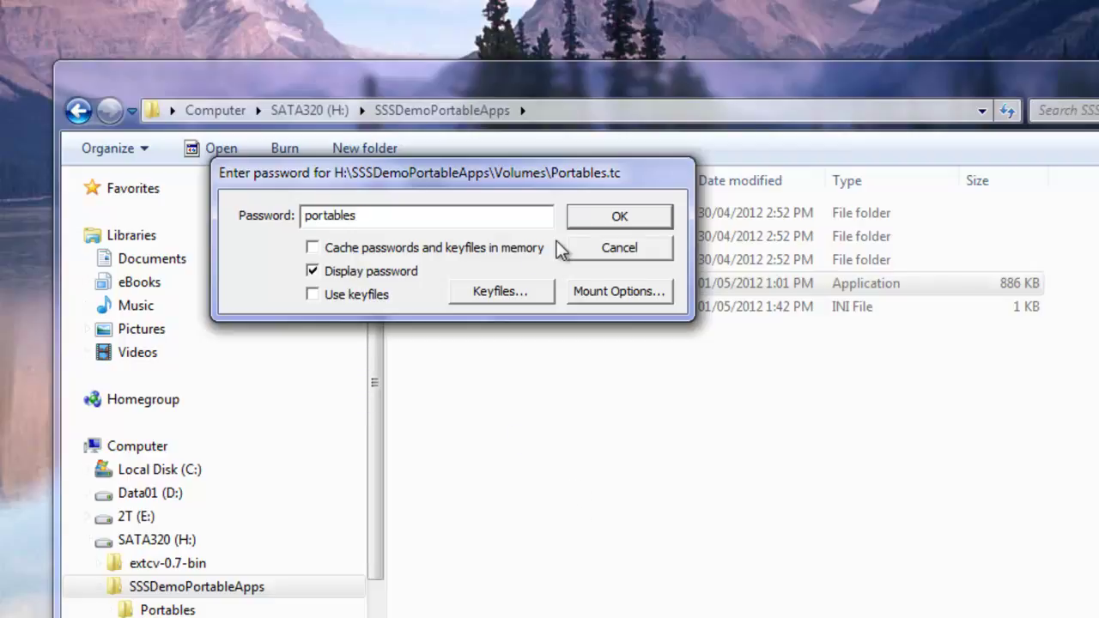
click(647, 223)
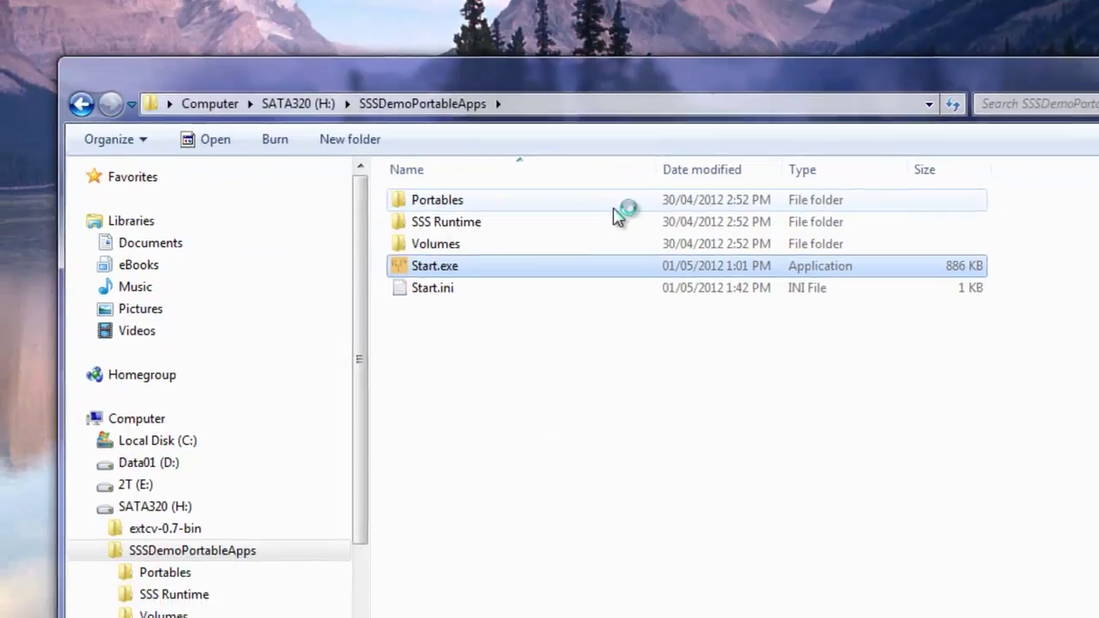